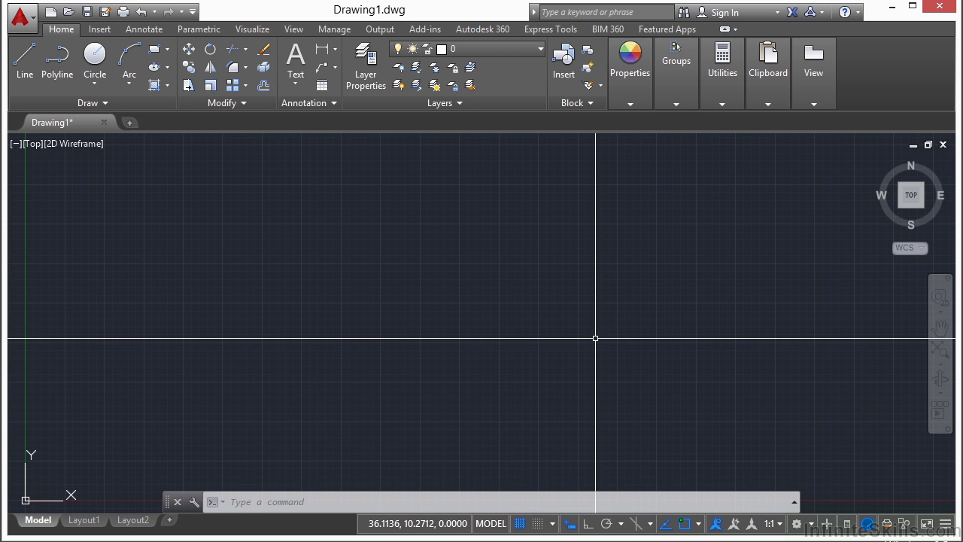
Open the drawing Project_Template-Final-11.dwg from folder 11 of the Projects directory.
{"action": "key", "text": "ctrl+o"}
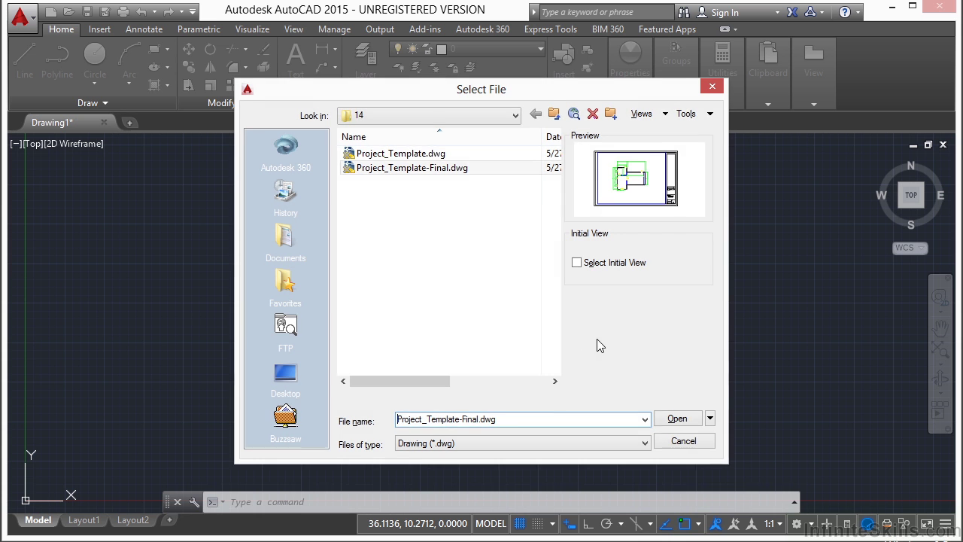
{"action": "left_click", "coordinate": [516, 116]}
{"action": "left_click", "coordinate": [464, 227]}
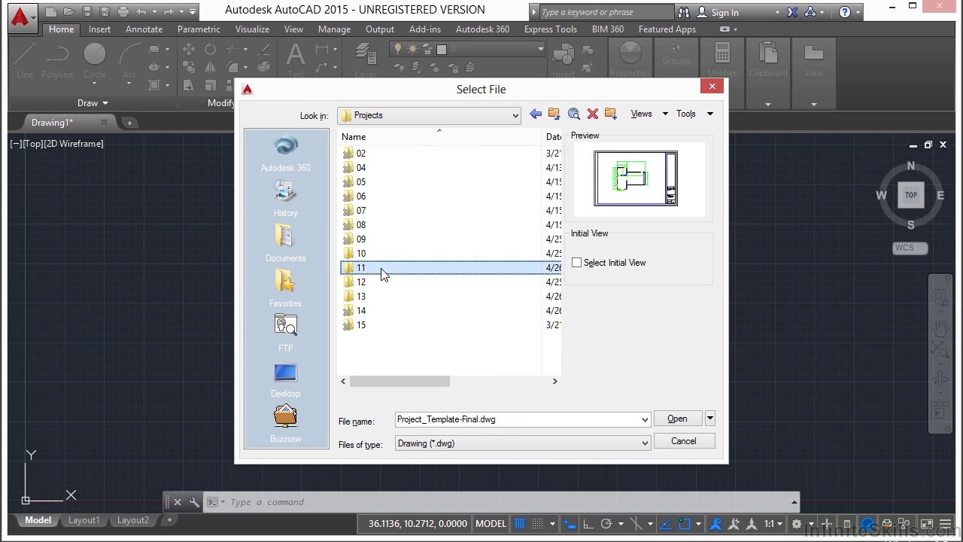
{"action": "double_click", "coordinate": [387, 270]}
{"action": "left_click", "coordinate": [444, 225]}
{"action": "left_click", "coordinate": [677, 418]}
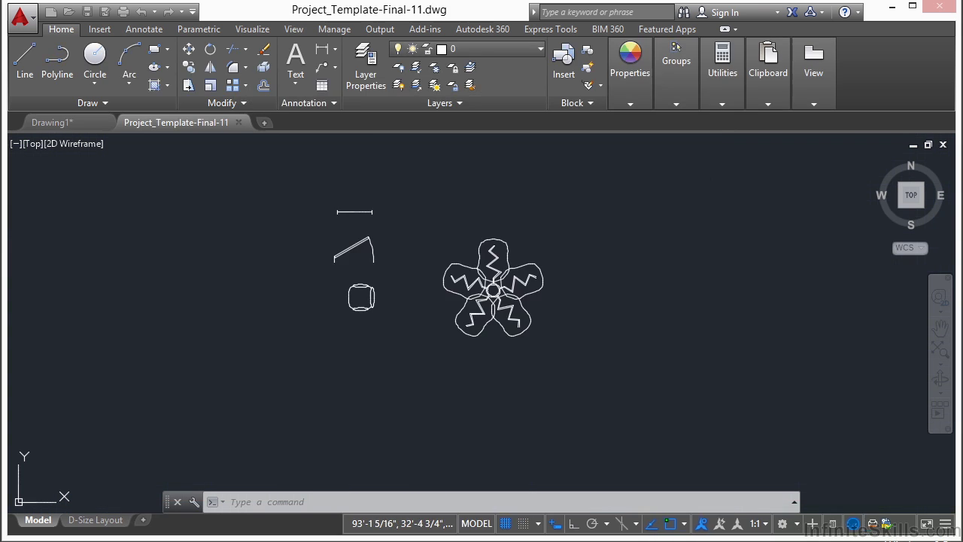
Save the drawing as Project_Template.dwg in Projects folder 13, replacing the existing file.
{"action": "type", "text": "SAVEAS"}
{"action": "key", "text": "Return"}
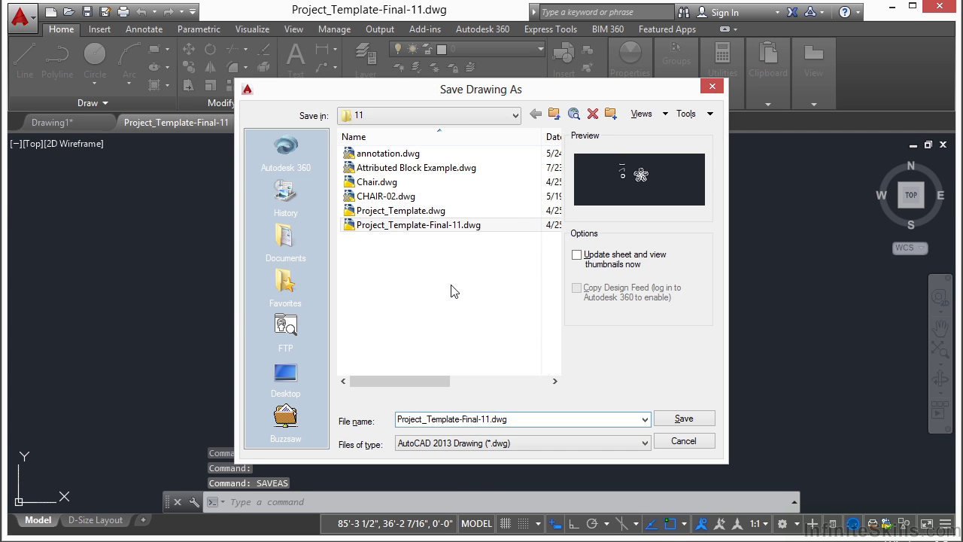
{"action": "left_click", "coordinate": [517, 115]}
{"action": "left_click", "coordinate": [473, 229]}
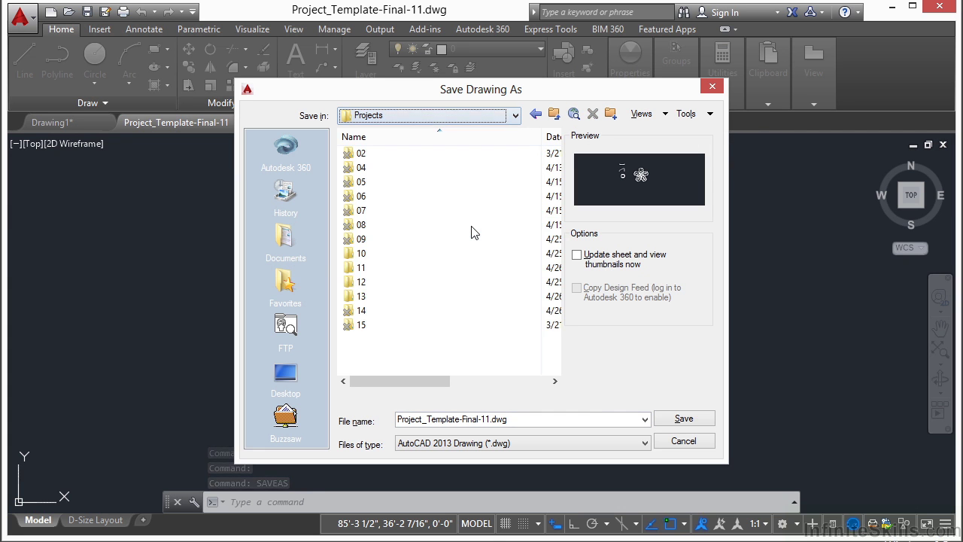
{"action": "double_click", "coordinate": [380, 296]}
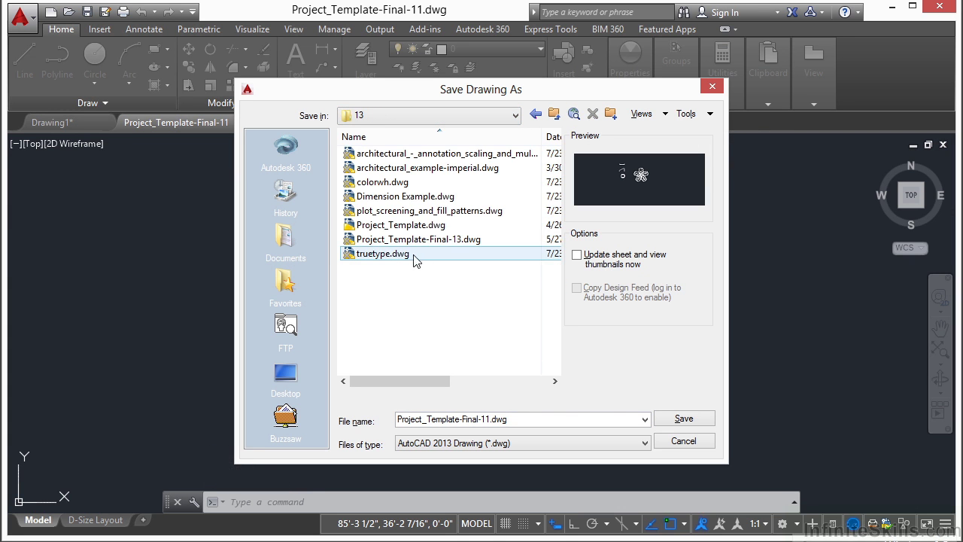
{"action": "left_click", "coordinate": [427, 225]}
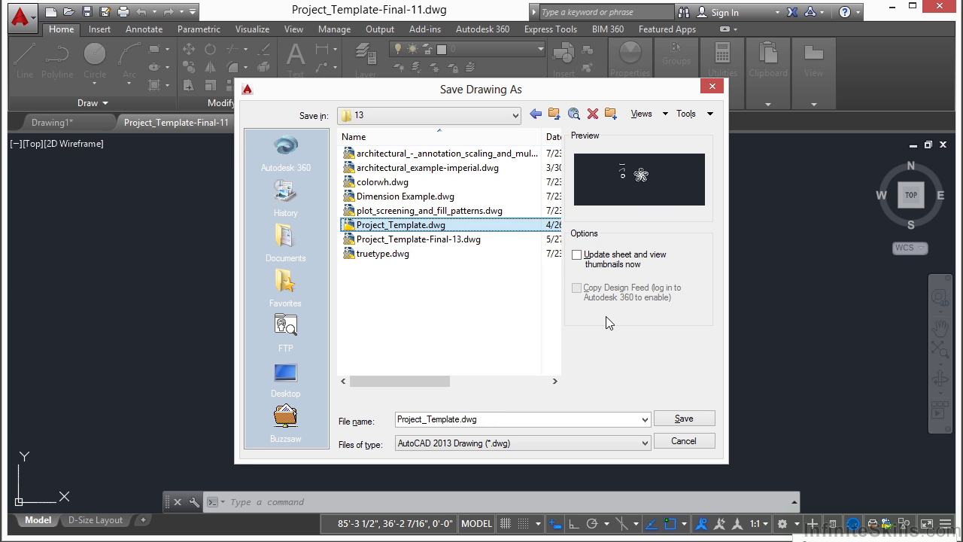
{"action": "left_click", "coordinate": [681, 420]}
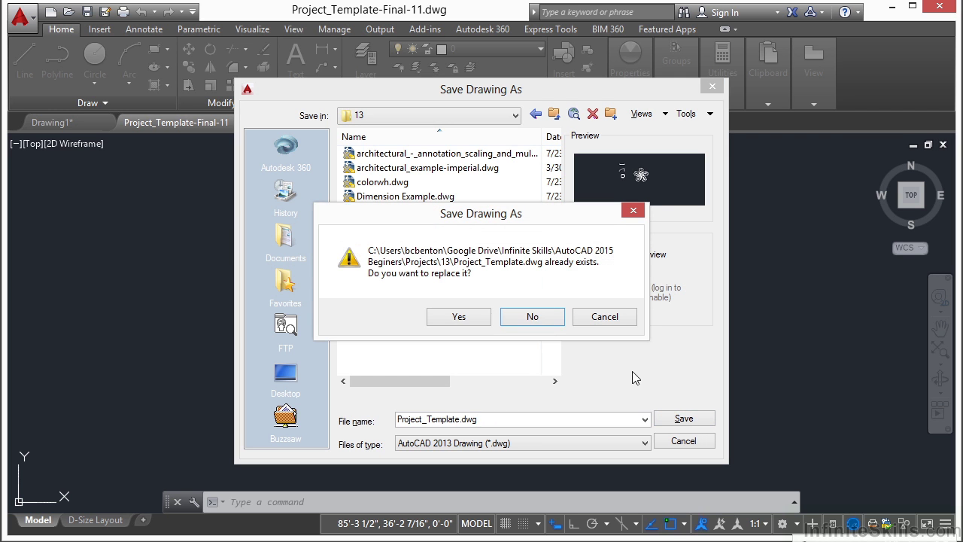
{"action": "left_click", "coordinate": [457, 319]}
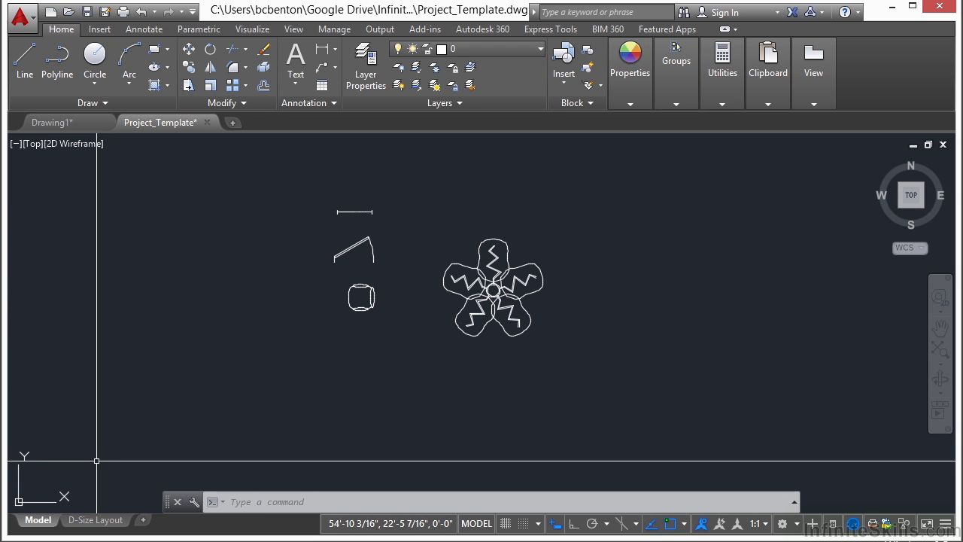
Switch to the D-Size Layout and rename it DIMENSION.
{"action": "left_click", "coordinate": [95, 522]}
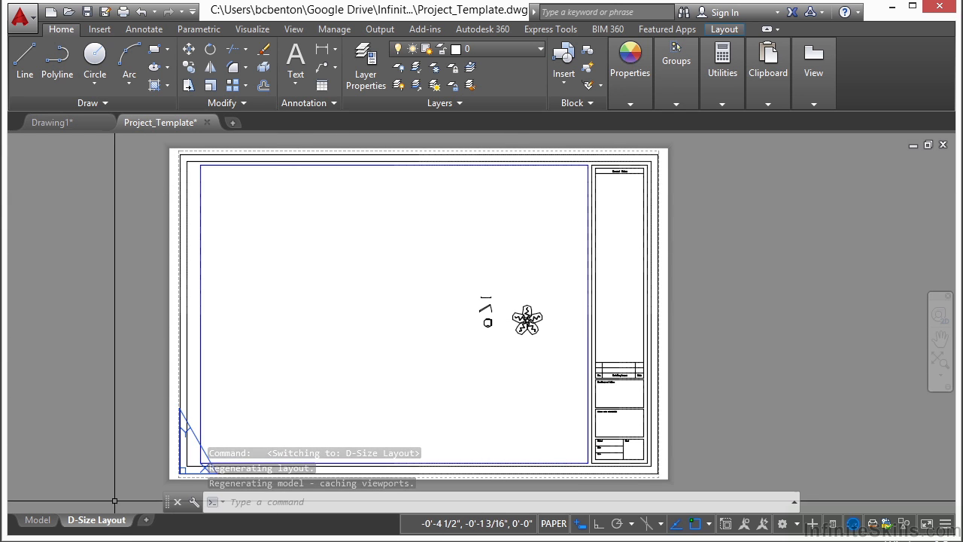
{"action": "right_click", "coordinate": [105, 522]}
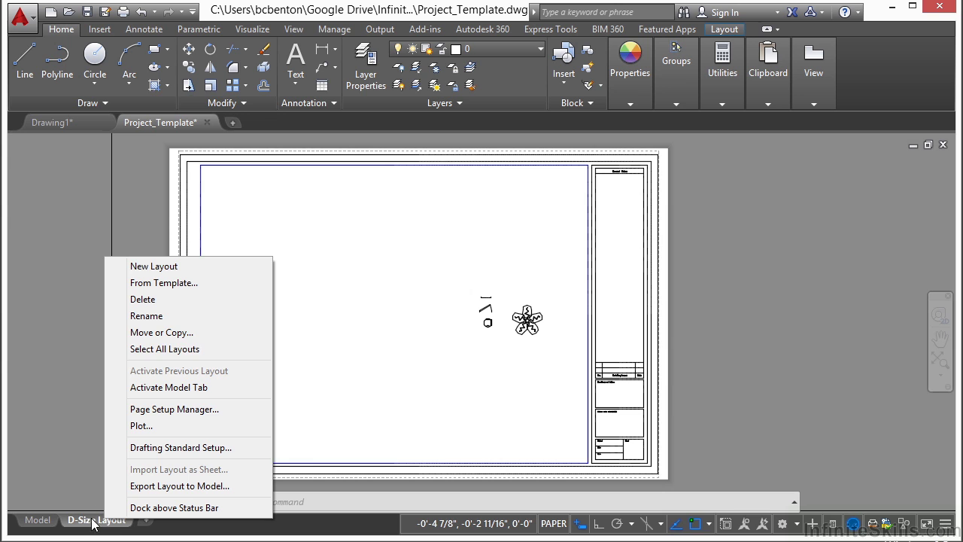
{"action": "left_click", "coordinate": [161, 316]}
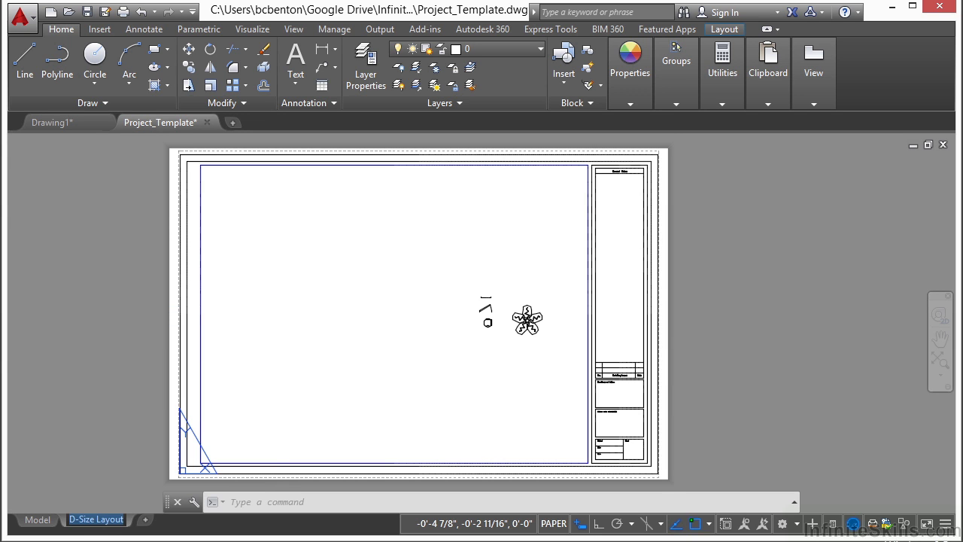
{"action": "type", "text": "DIMENSION"}
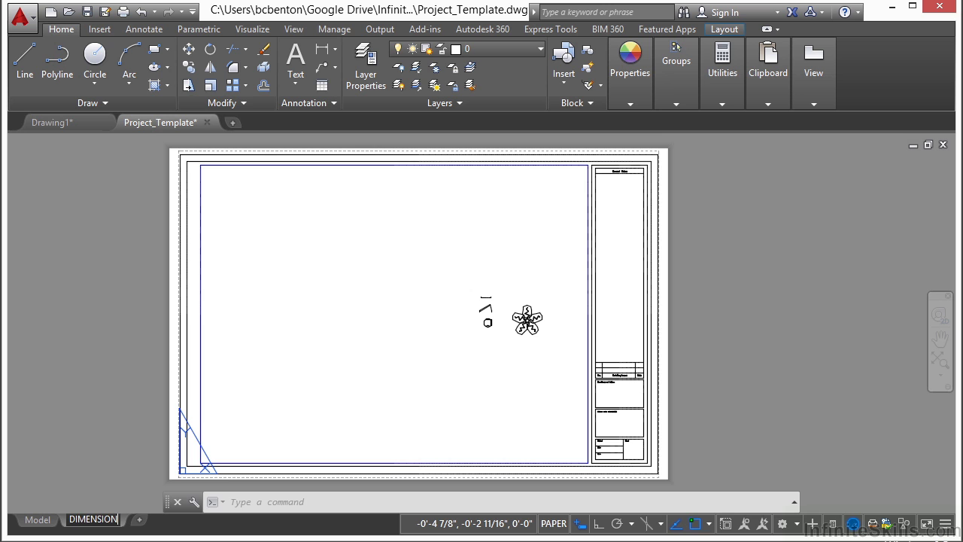
{"action": "key", "text": "Return"}
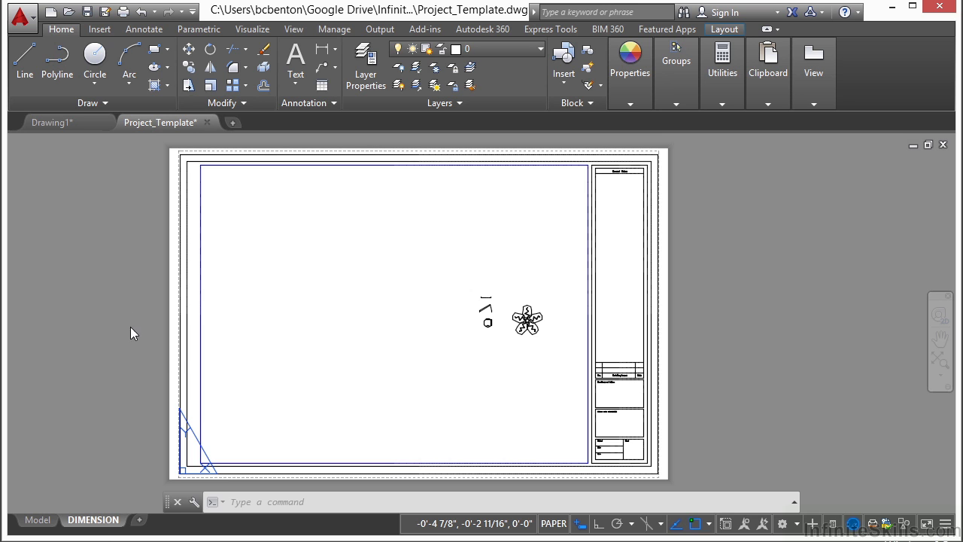
Create a new page setup named PDF for the DIMENSION layout, starting with the Architectural-imperial setup.
{"action": "right_click", "coordinate": [102, 526]}
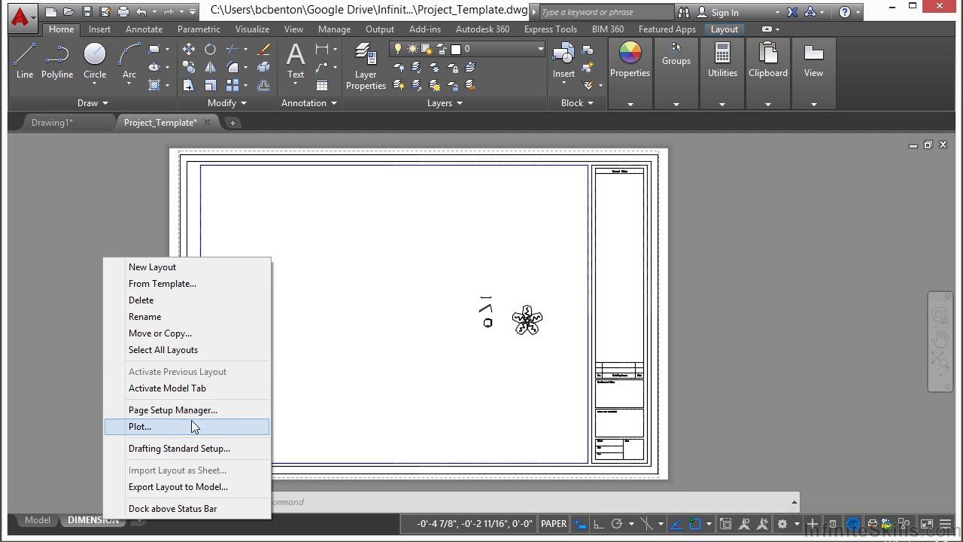
{"action": "left_click", "coordinate": [213, 410]}
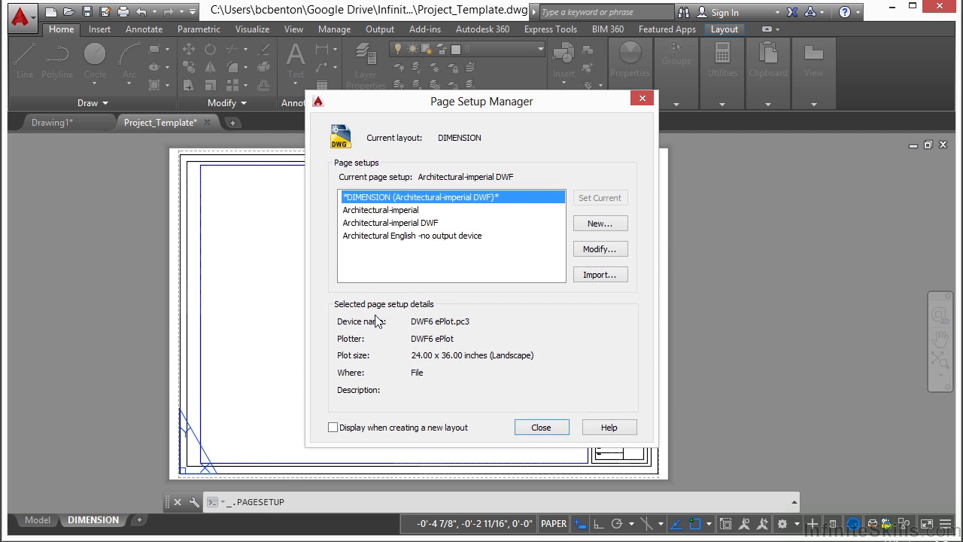
{"action": "left_click", "coordinate": [406, 211]}
{"action": "left_click", "coordinate": [405, 222]}
{"action": "left_click", "coordinate": [407, 236]}
{"action": "left_click", "coordinate": [407, 211]}
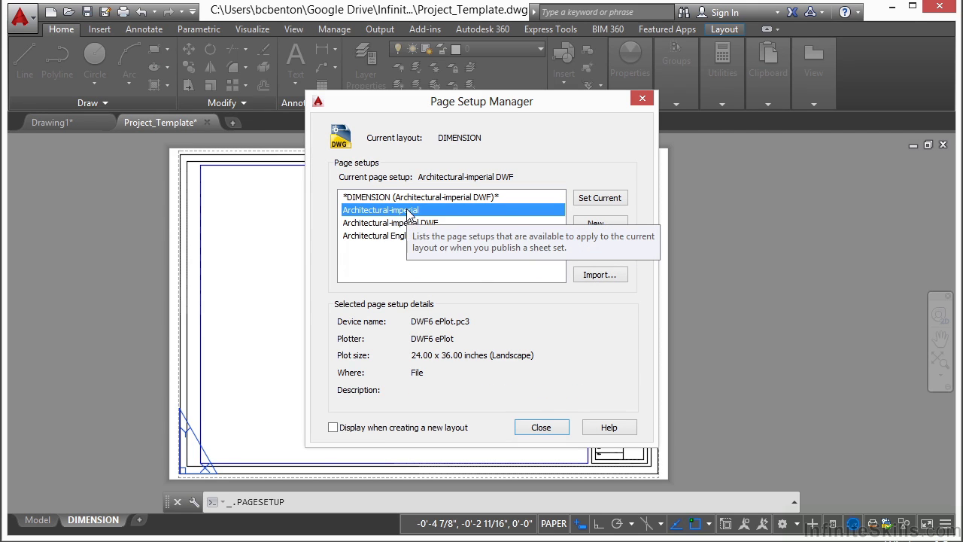
{"action": "left_click", "coordinate": [608, 225]}
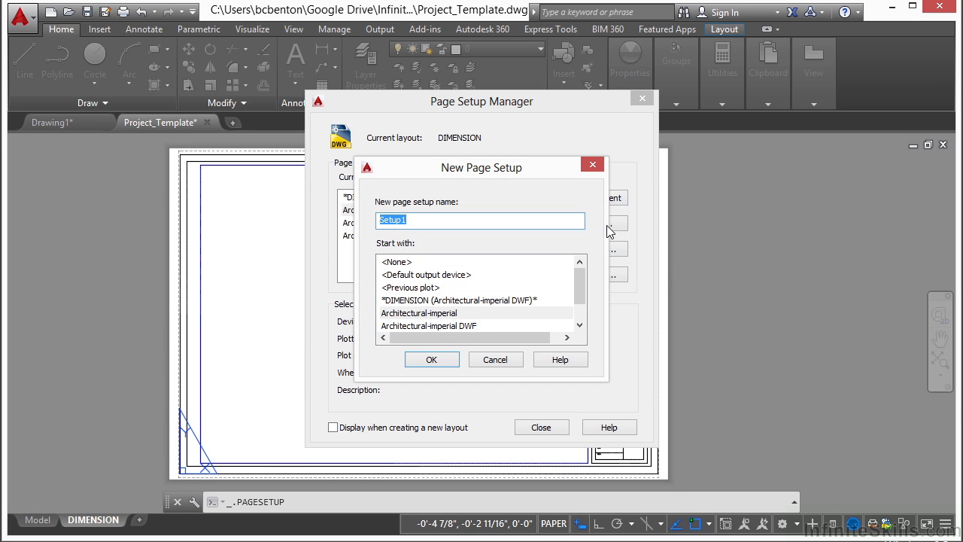
{"action": "type", "text": "PDF"}
{"action": "left_click", "coordinate": [443, 364]}
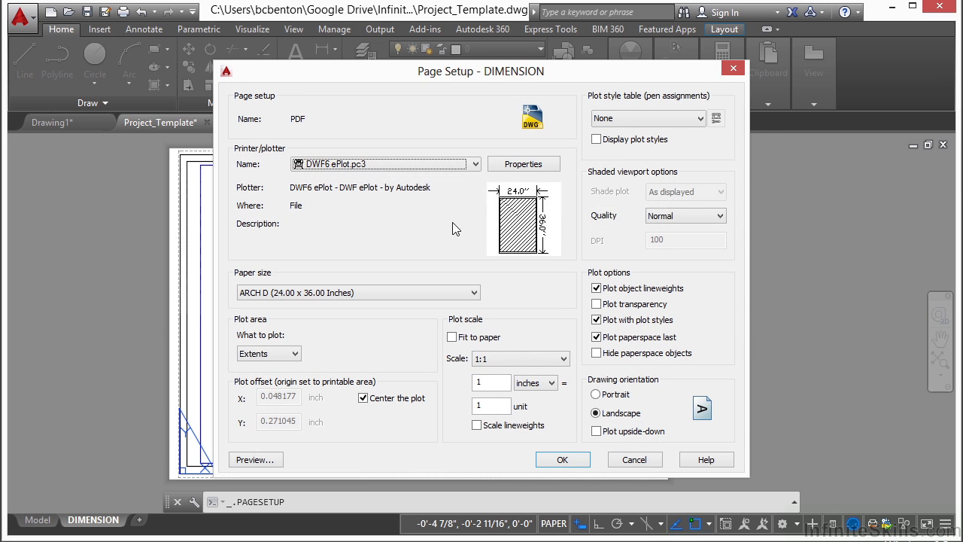
Set the PDF page setup's plotter to DWG To PDF.pc3 and preview the plot.
{"action": "left_click", "coordinate": [476, 164]}
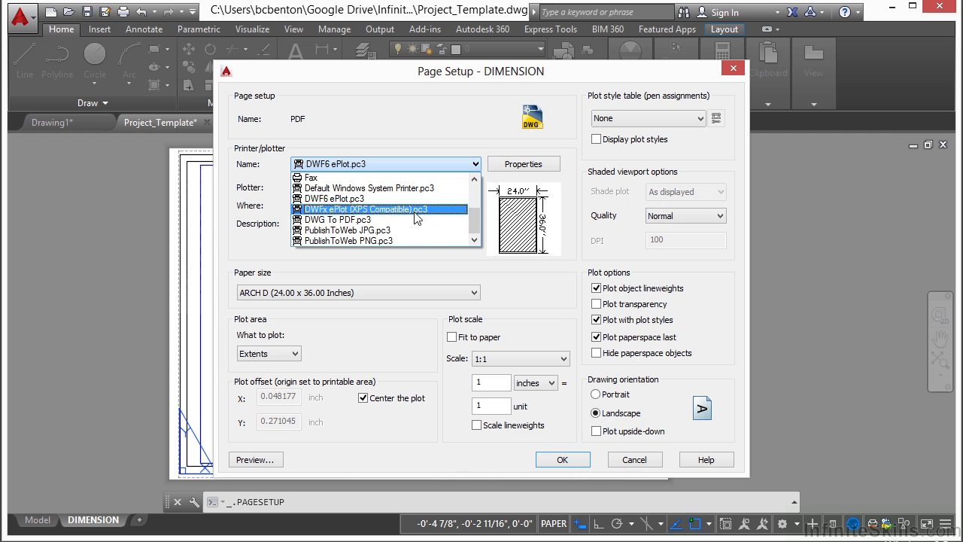
{"action": "left_click", "coordinate": [405, 219]}
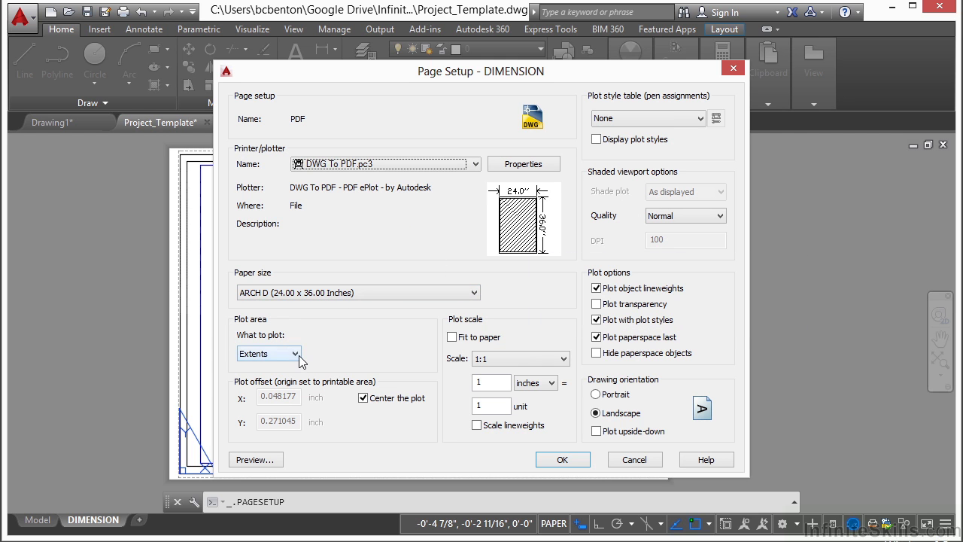
{"action": "left_click", "coordinate": [272, 461]}
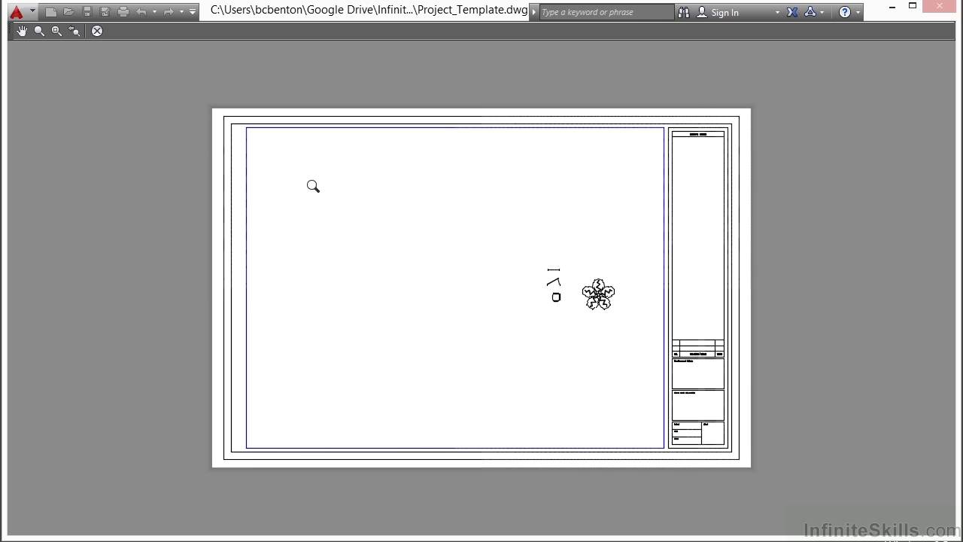
{"action": "right_click", "coordinate": [355, 213]}
{"action": "left_click", "coordinate": [383, 224]}
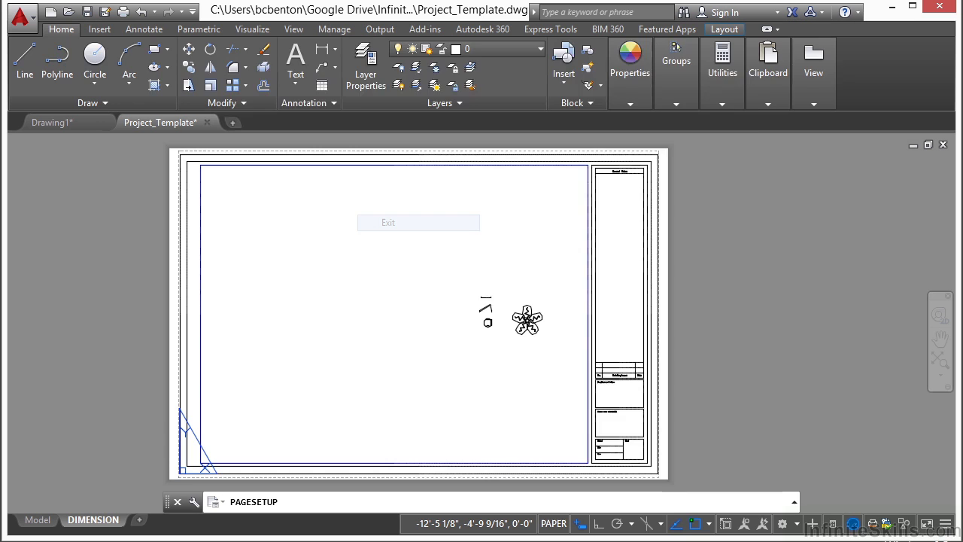
Accept the PDF page setup and make it current for the DIMENSION layout.
{"action": "left_click", "coordinate": [565, 457]}
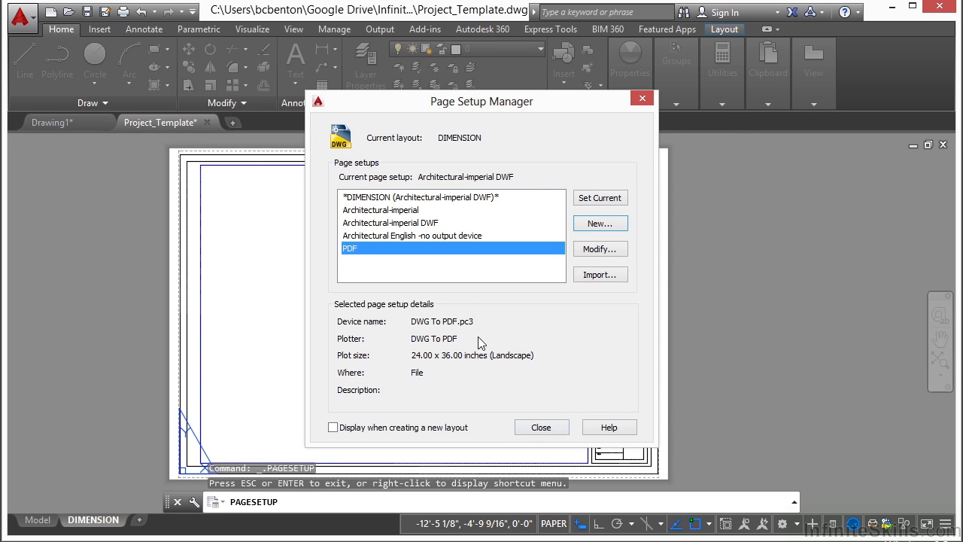
{"action": "left_click", "coordinate": [605, 201]}
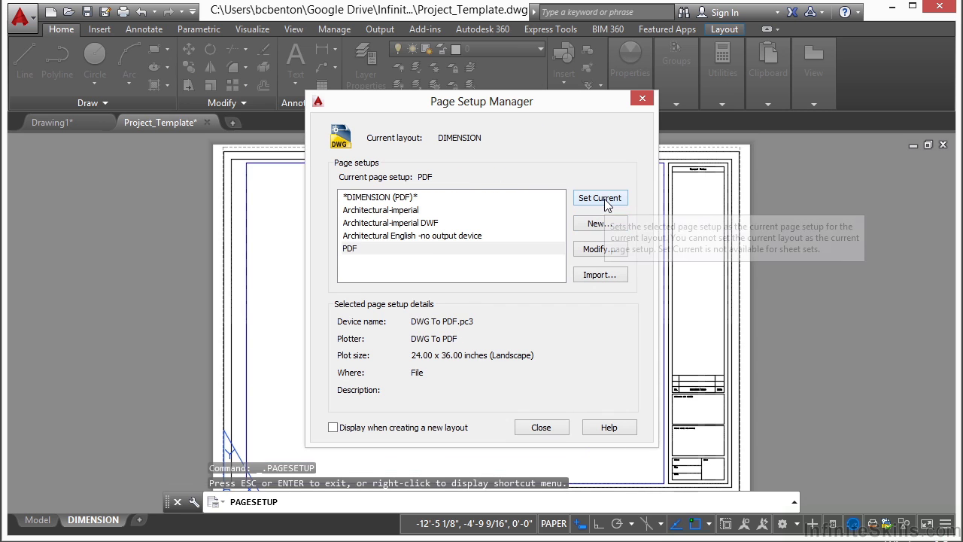
Create another page setup named PRINT, starting with the PDF setup.
{"action": "left_click", "coordinate": [432, 255]}
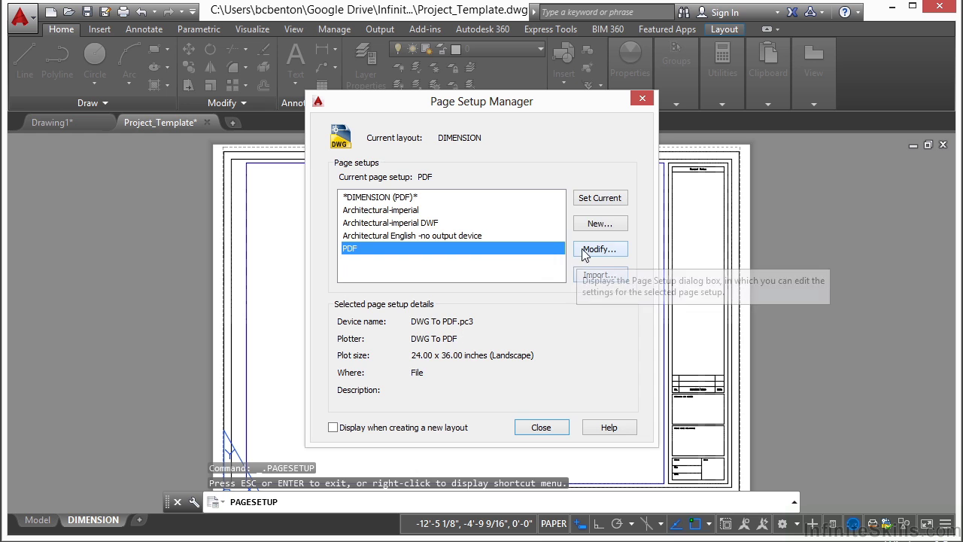
{"action": "left_click", "coordinate": [612, 225]}
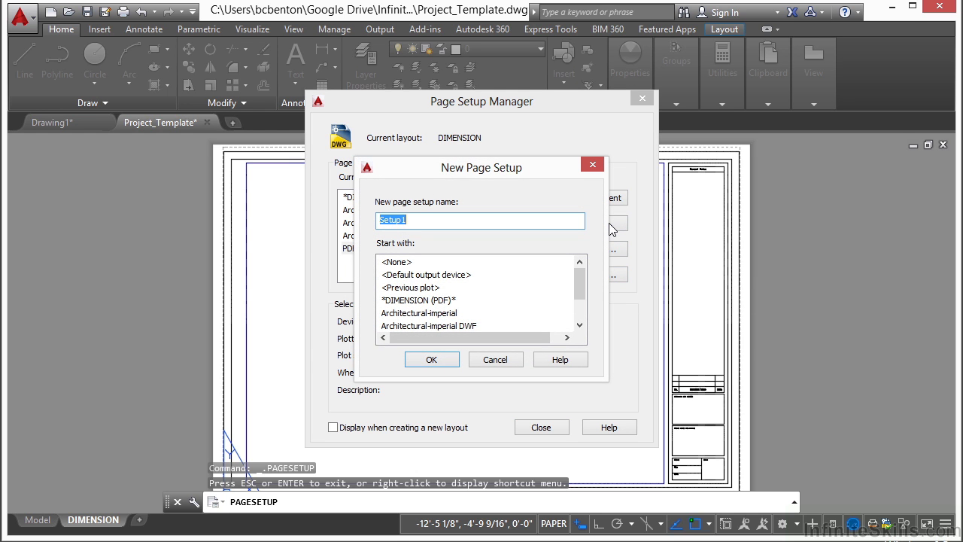
{"action": "type", "text": "PRINT"}
{"action": "left_click", "coordinate": [432, 360]}
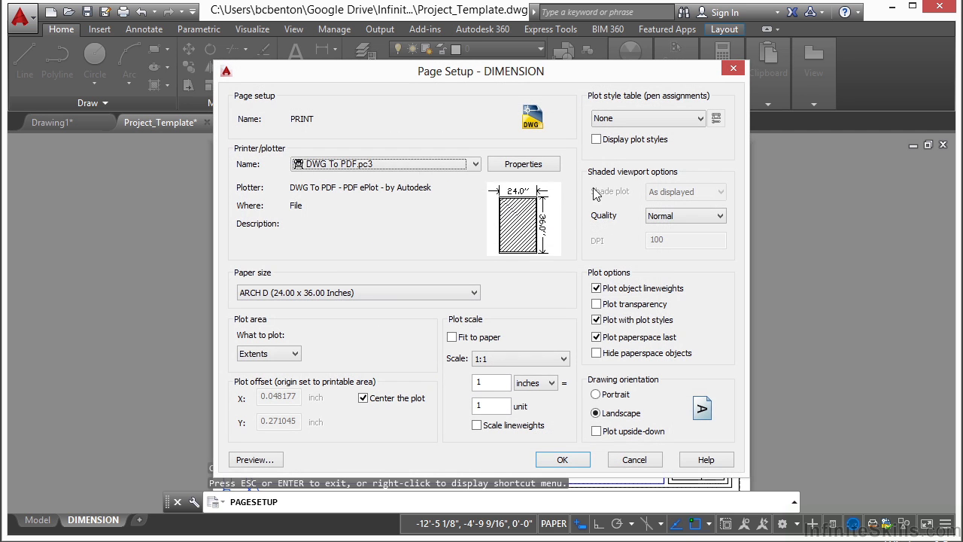
Set the PRINT setup's printer to the HP Officejet Pro 8600, accepting its default paper size.
{"action": "left_click", "coordinate": [475, 165]}
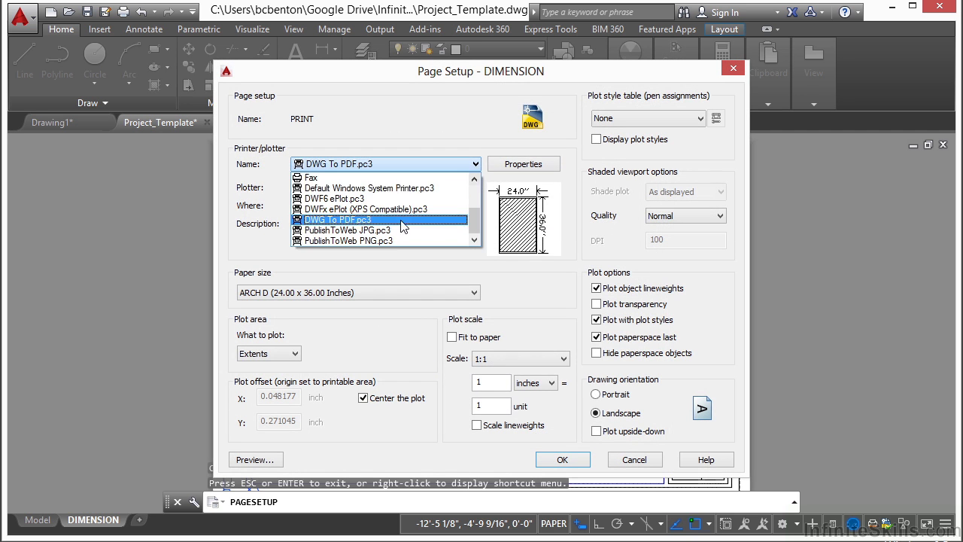
{"action": "left_click_drag", "start_coordinate": [474, 217], "coordinate": [475, 203]}
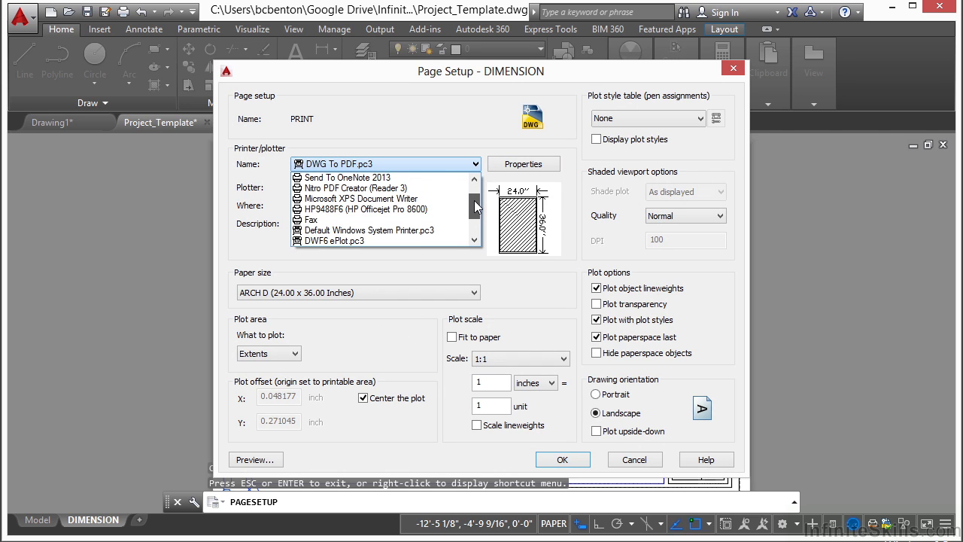
{"action": "left_click", "coordinate": [435, 210]}
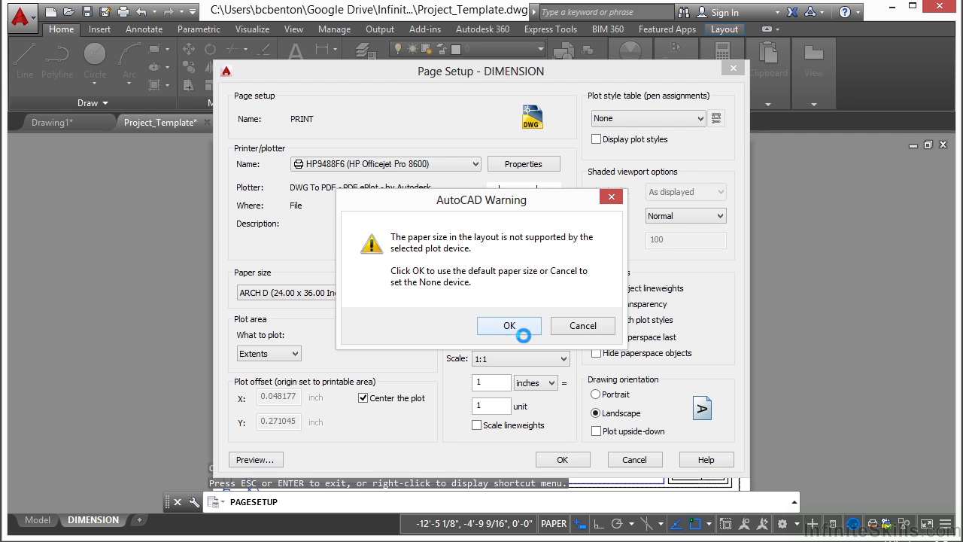
{"action": "left_click", "coordinate": [509, 325]}
{"action": "mouse_move", "coordinate": [514, 219]}
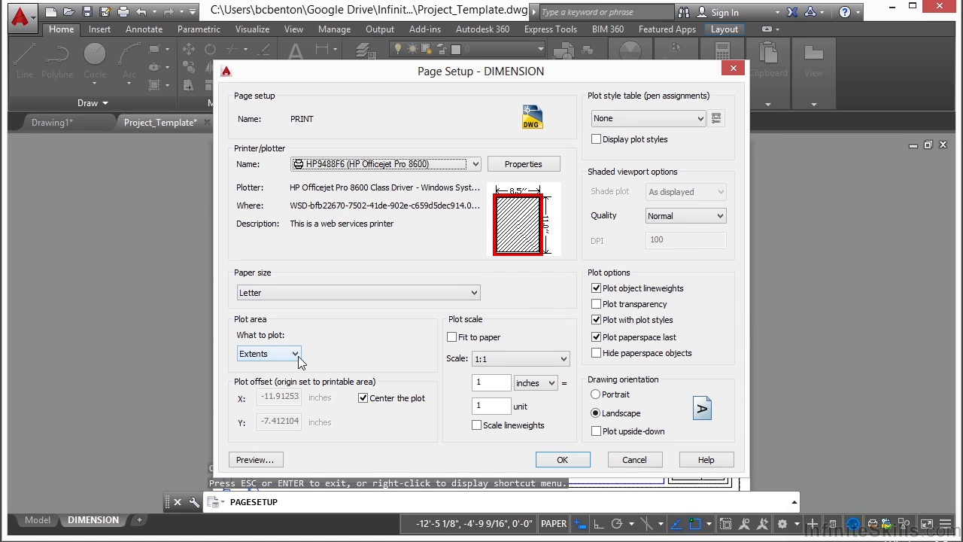
Choose Letter as the PRINT setup's paper size and scale the plot to fit the paper.
{"action": "left_click", "coordinate": [440, 290]}
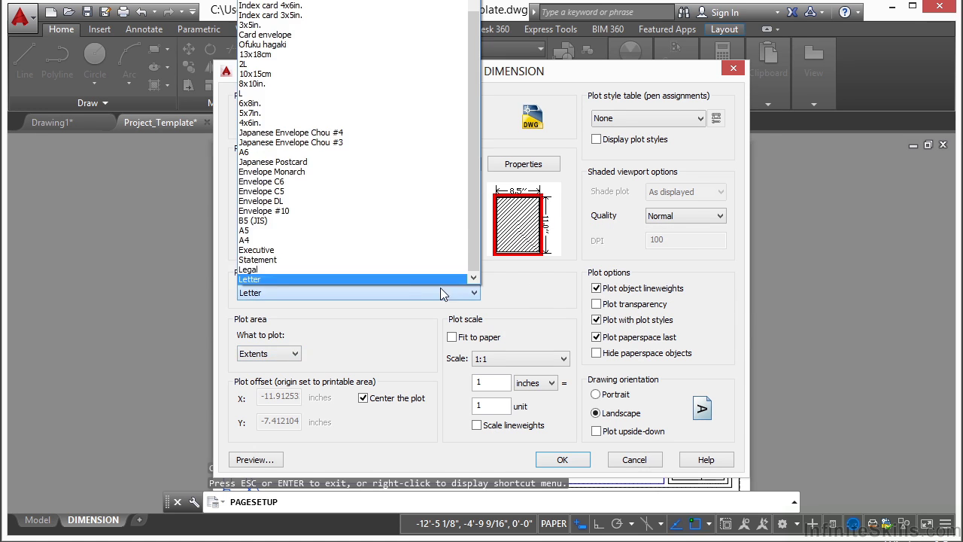
{"action": "left_click", "coordinate": [276, 277]}
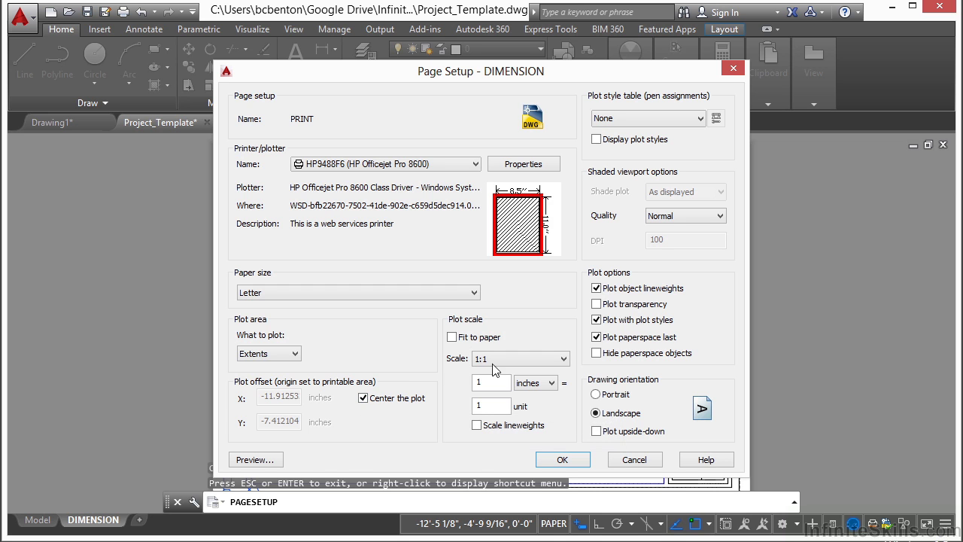
{"action": "left_click", "coordinate": [452, 338]}
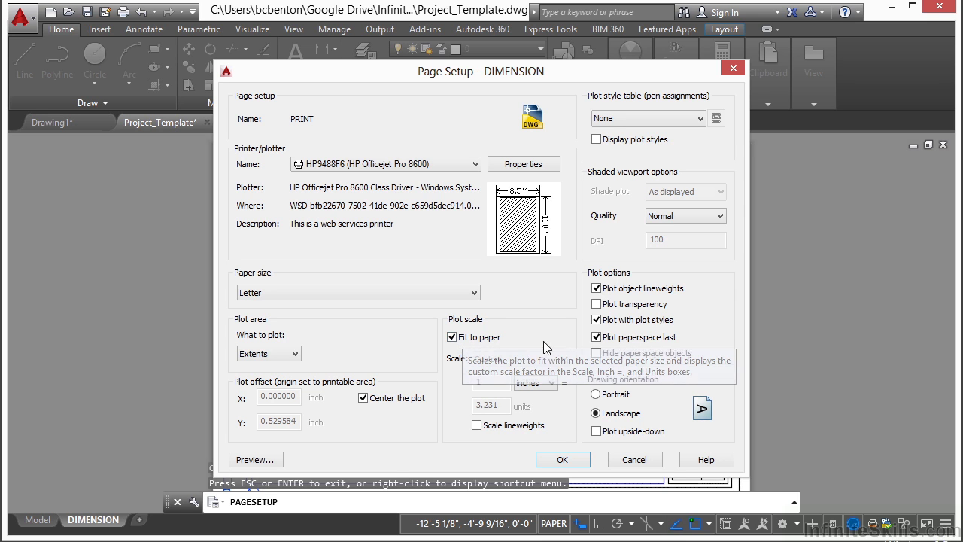
Preview the plot with the PRINT page setup, exit the preview and accept the setup.
{"action": "left_click", "coordinate": [244, 457]}
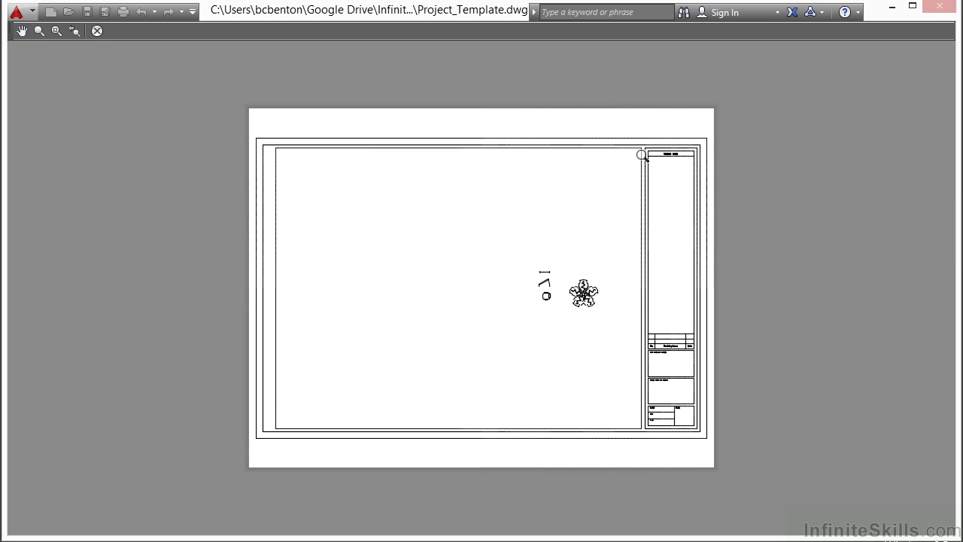
{"action": "right_click", "coordinate": [433, 263]}
{"action": "left_click", "coordinate": [466, 272]}
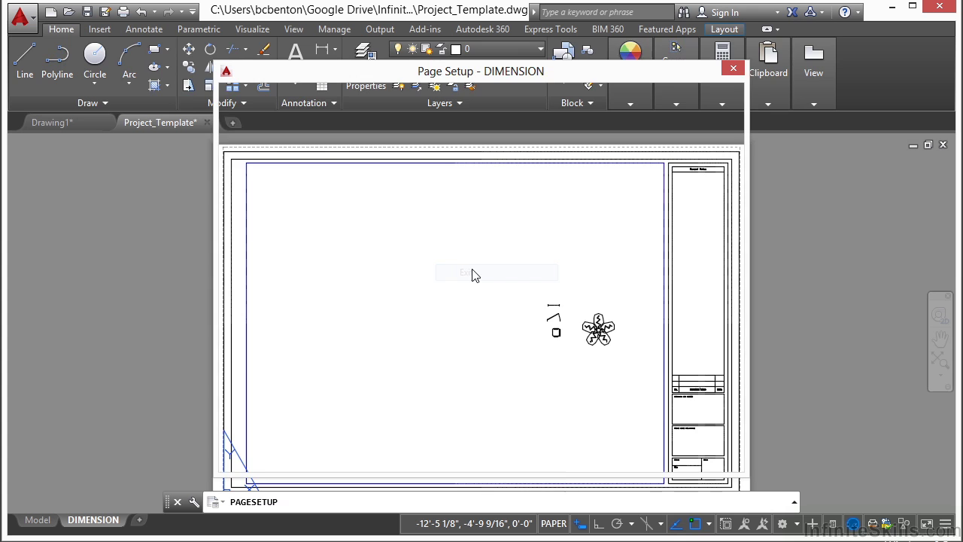
{"action": "left_click", "coordinate": [561, 460]}
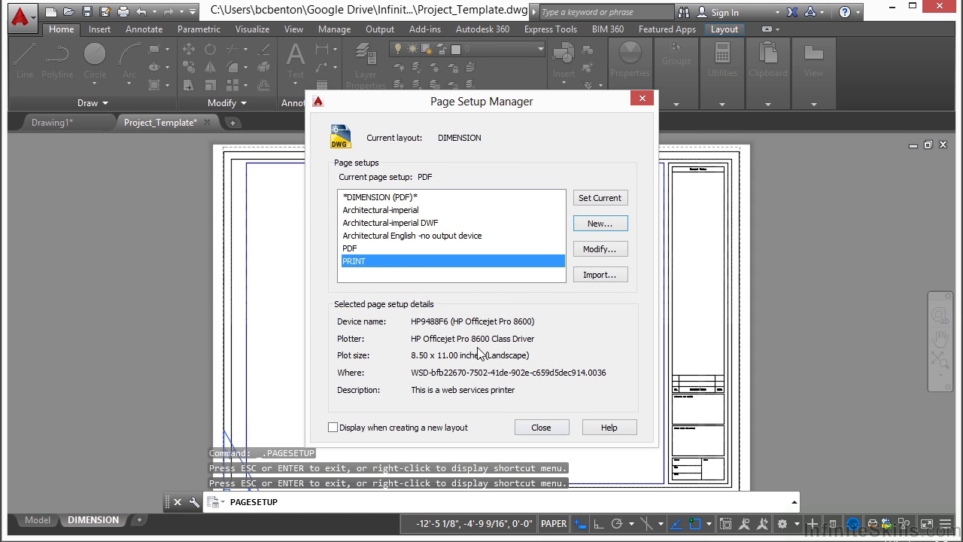
Select the PDF page setup to review its details, and close the Page Setup Manager.
{"action": "left_click", "coordinate": [362, 249]}
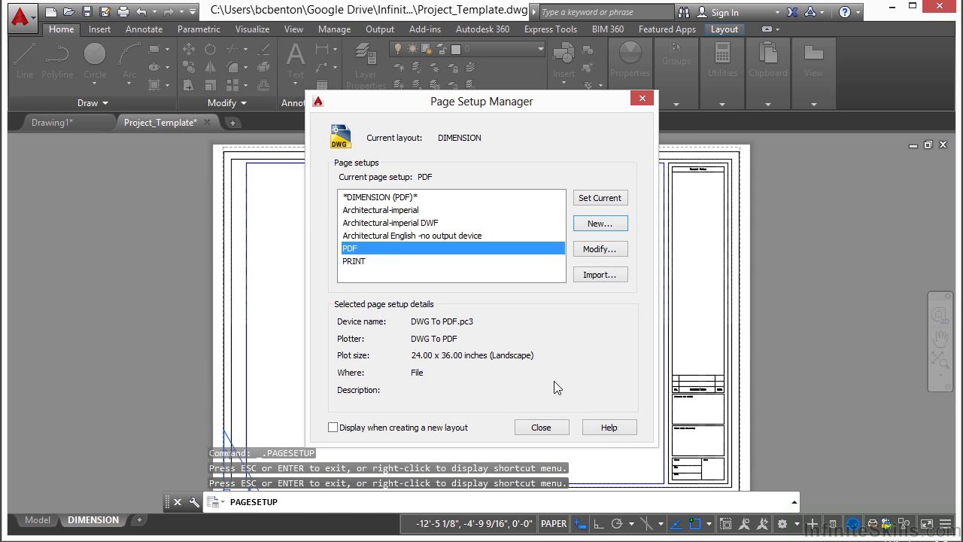
{"action": "left_click", "coordinate": [540, 427]}
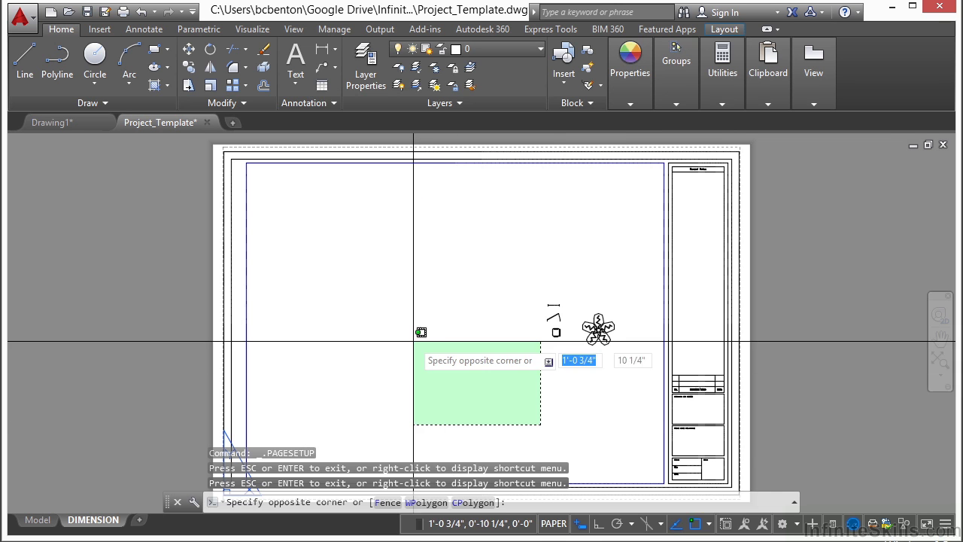
{"action": "key", "text": "Escape"}
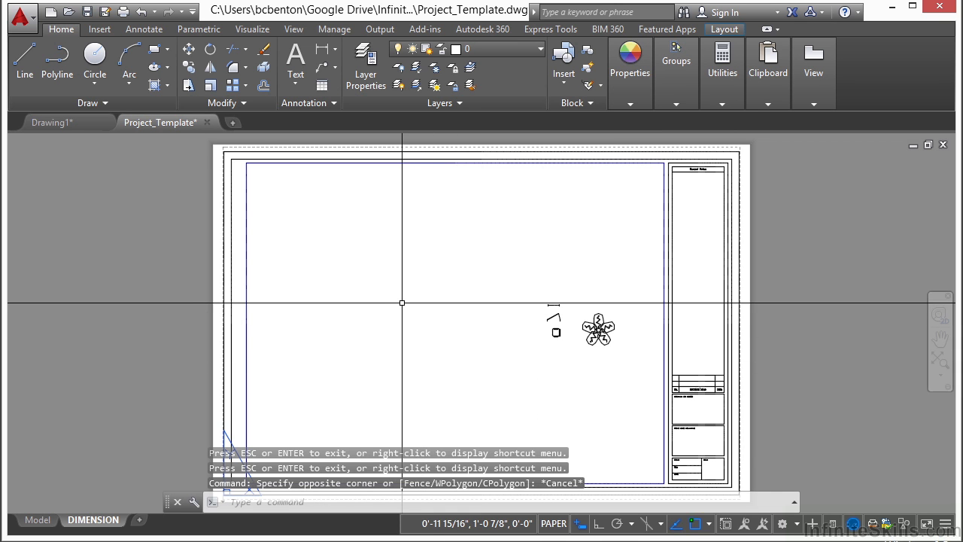